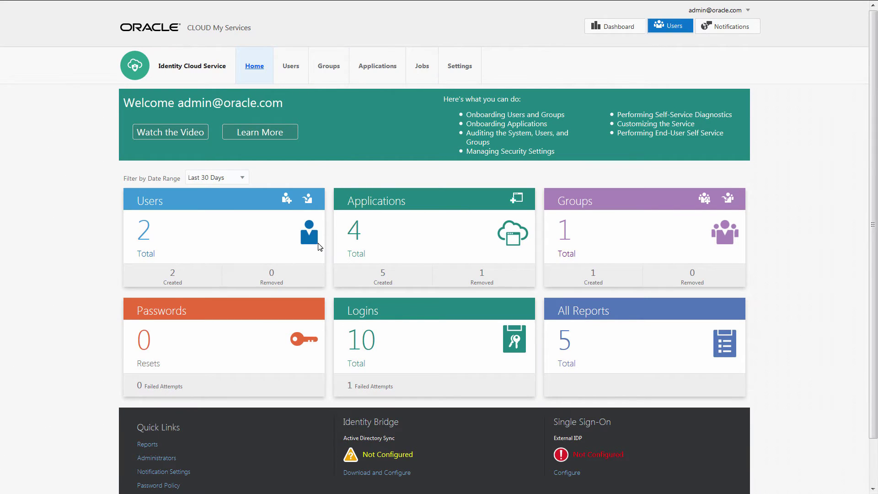
Download and save the Identity Bridge installer for domain example.com, then create the client to reveal its ID and secret
click(393, 473)
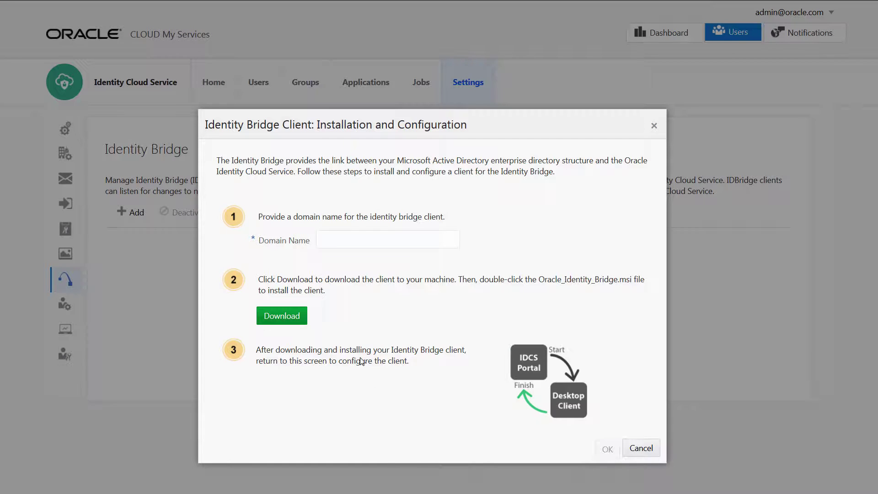
click(320, 249)
text(example.com)
click(298, 314)
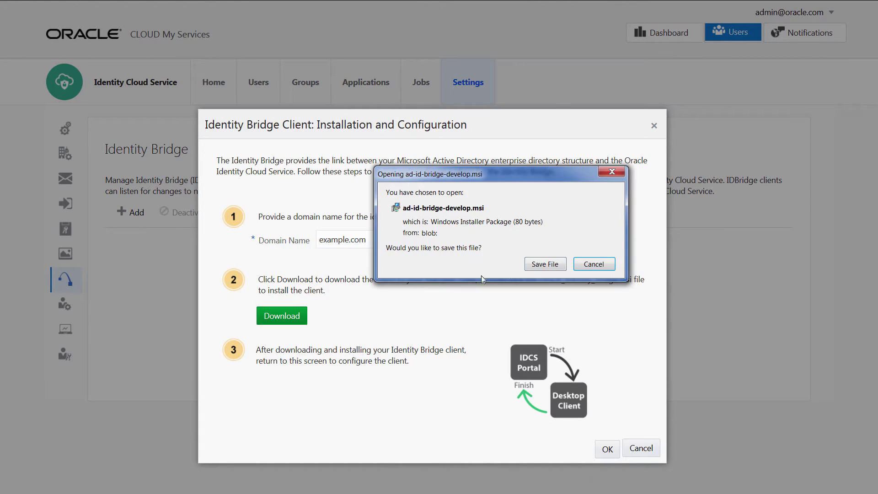
click(540, 264)
click(627, 308)
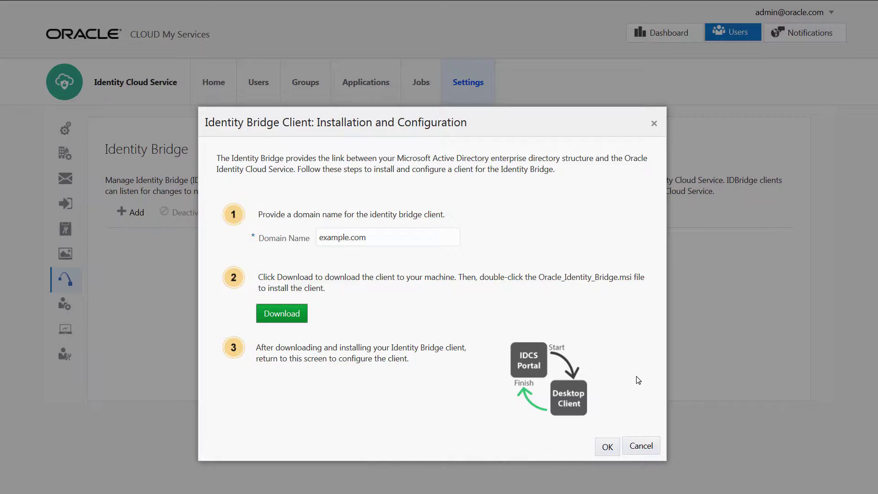
click(613, 447)
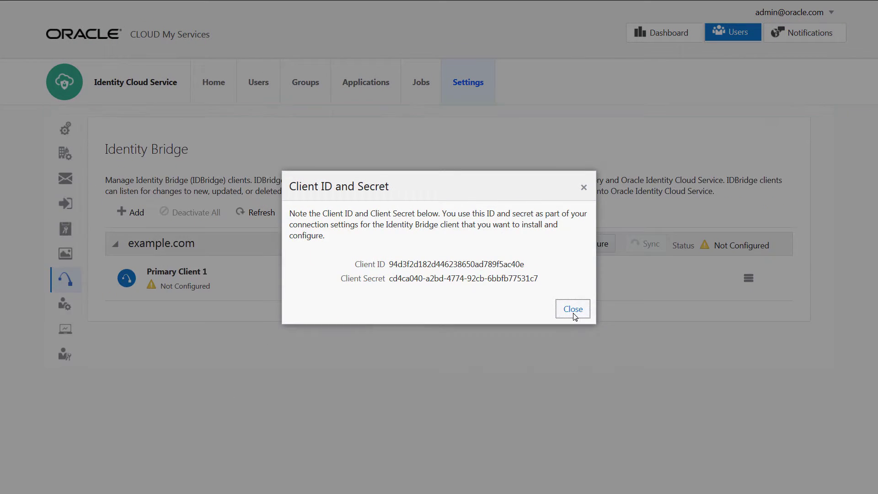
Dismiss the client credentials and run the Identity Bridge installer through to installation
click(573, 309)
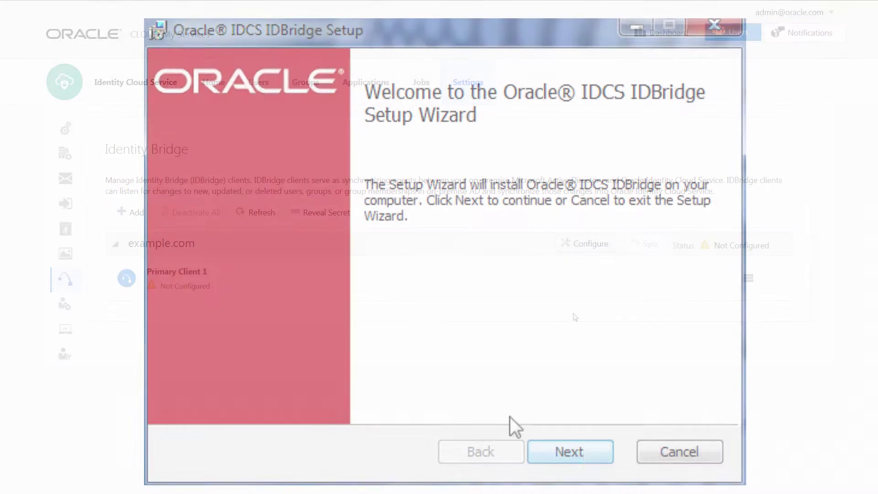
click(588, 451)
click(589, 451)
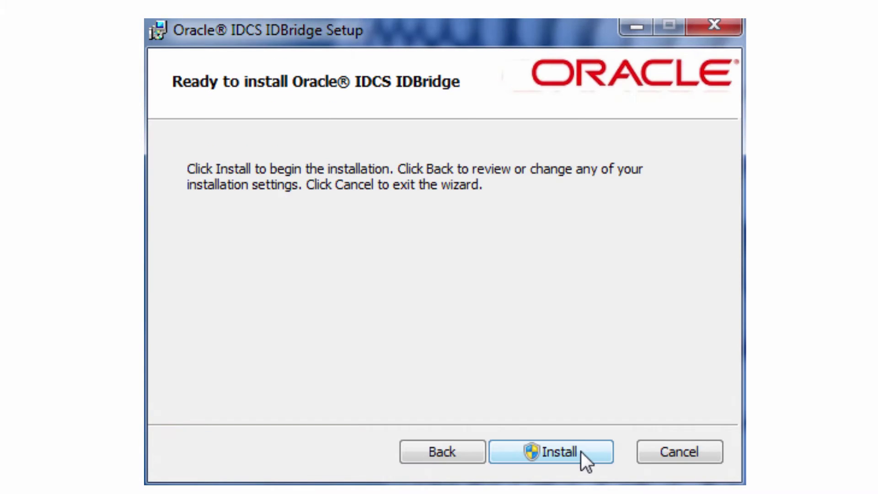
click(582, 452)
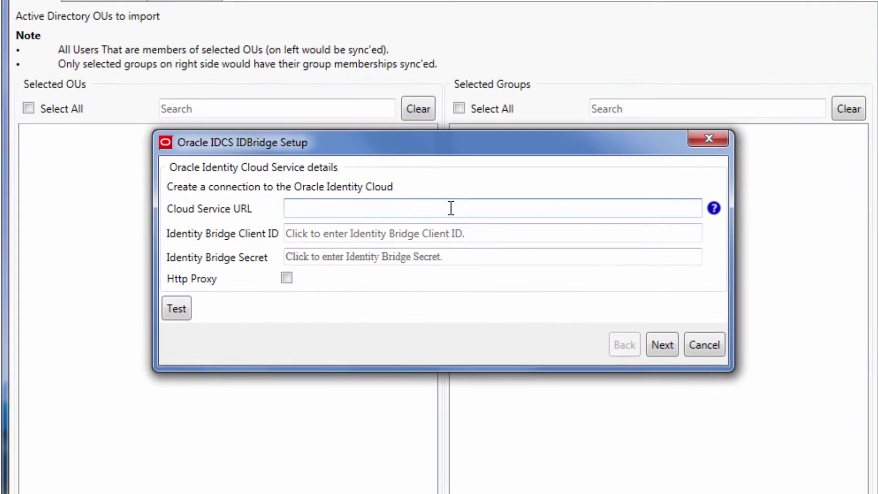
Connect the bridge to the cloud service by pasting its URL, client ID and client secret
key(Tab)
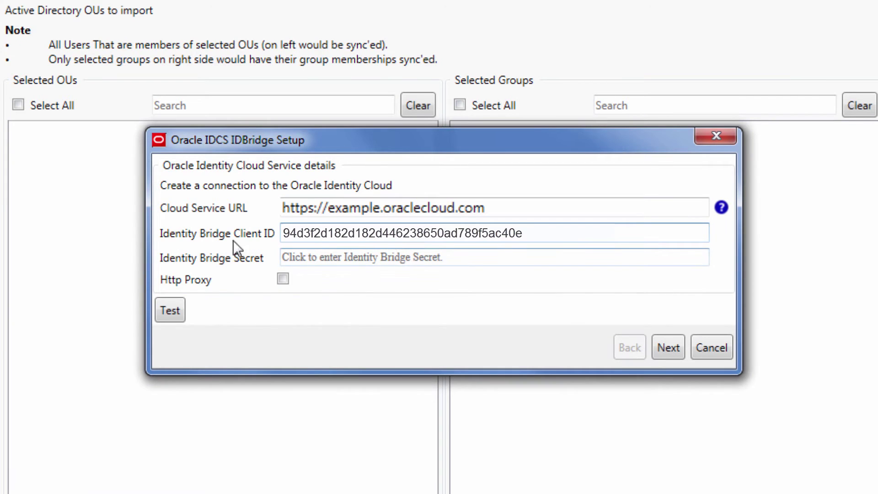
click(386, 255)
key(ctrl+v)
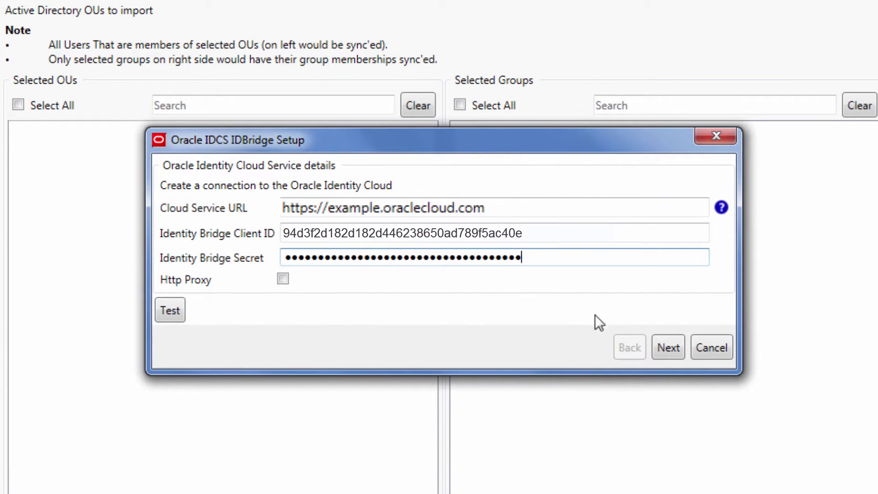
click(676, 353)
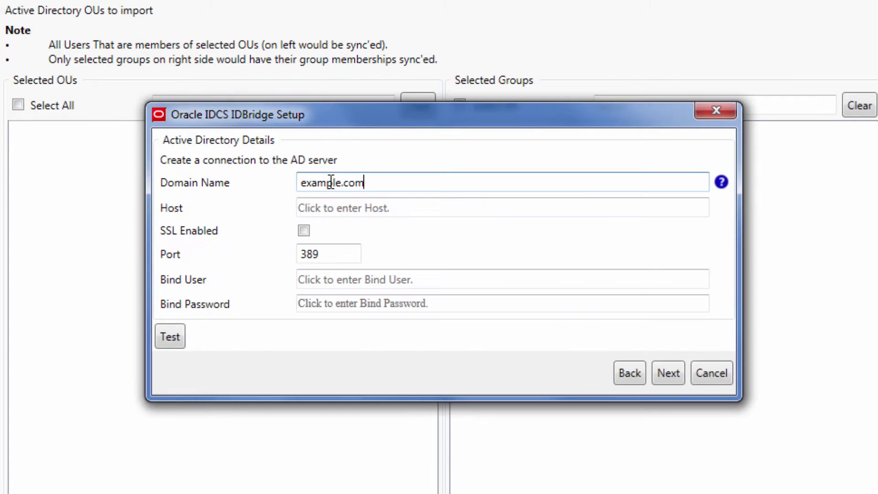
Connect to Active Directory ad.example.com as bind user admin, include the Employees OU, and finish
click(350, 209)
text(ad.example.com)
click(346, 279)
text(admin)
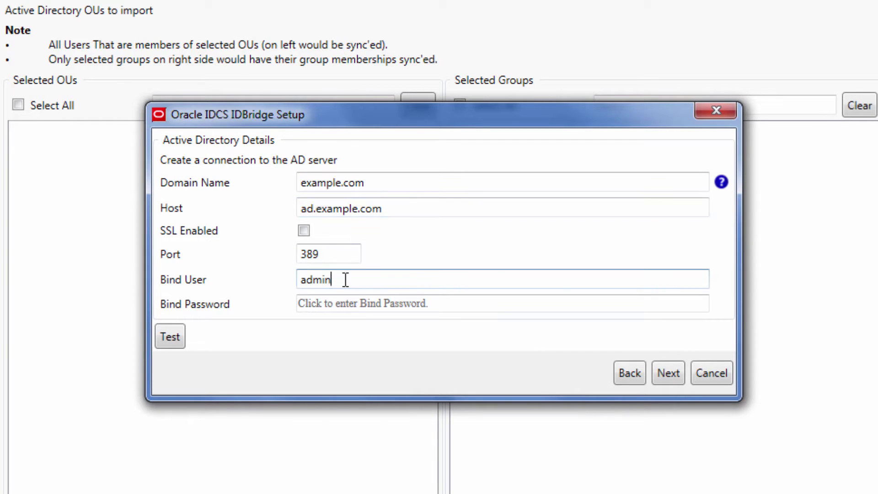
key(Tab)
key(ctrl+v)
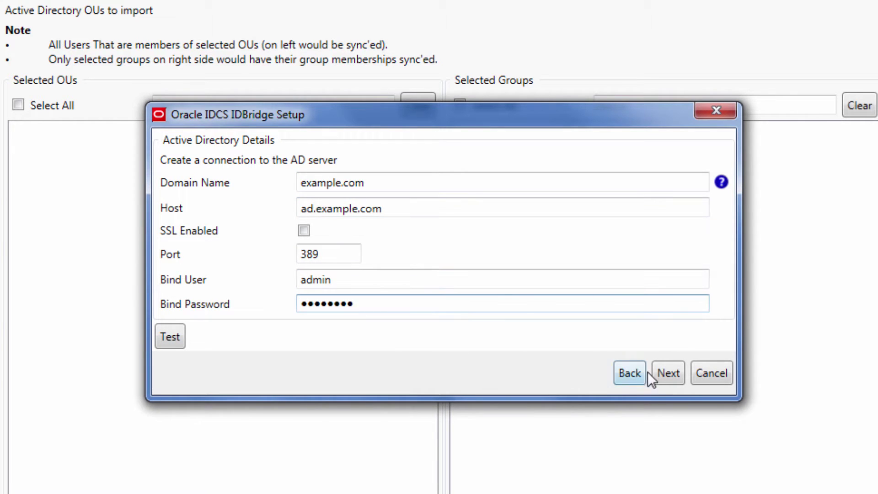
click(660, 374)
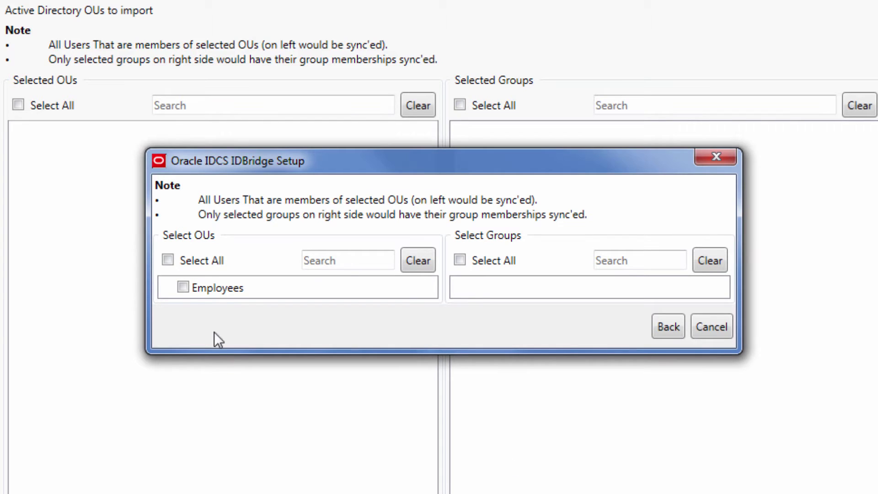
click(183, 288)
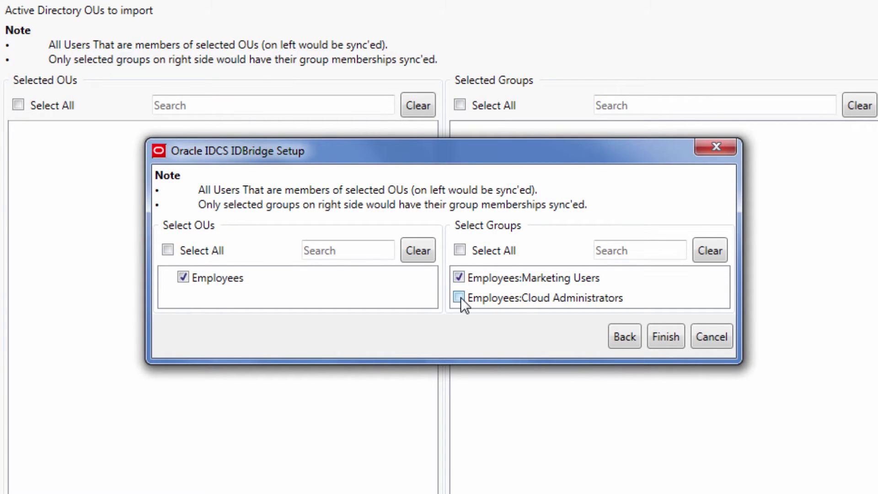
click(656, 338)
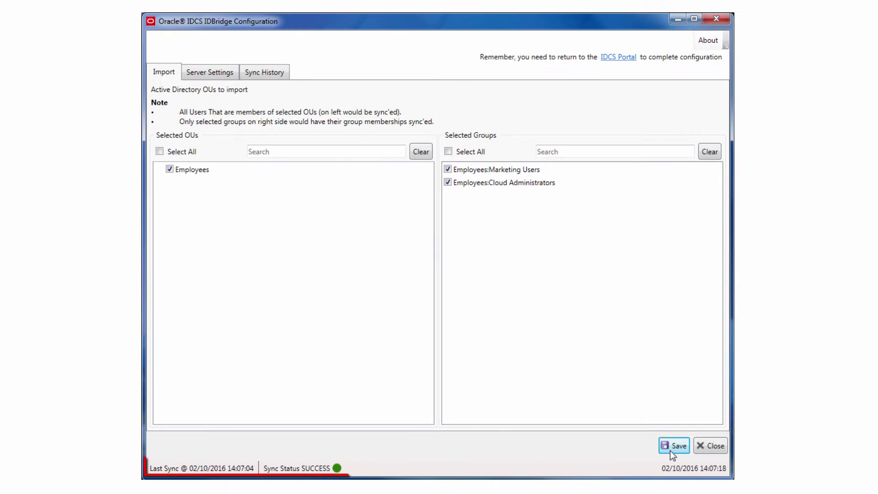
Review the AD0001 record's details in the bridge's Sync History
click(183, 0)
click(224, 135)
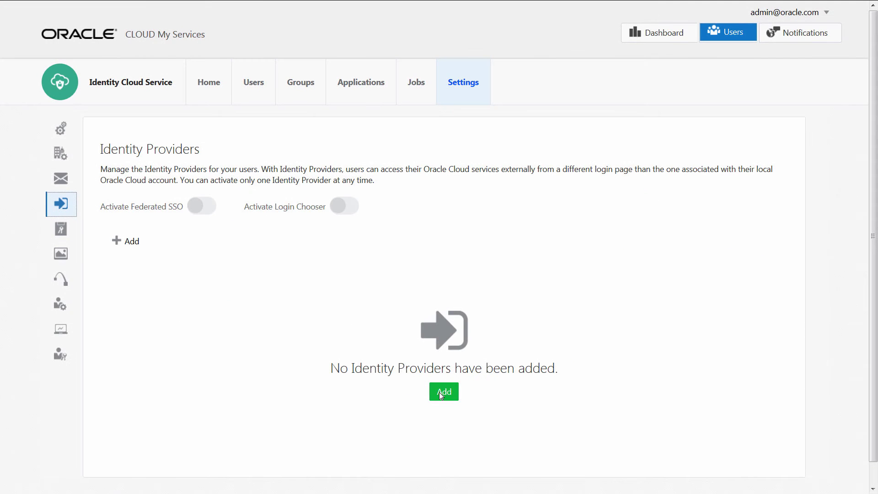
Start a new identity provider named ADIDP with description 'Active Directory Identity Provider'
click(439, 392)
click(412, 252)
text(ADIDP)
click(414, 274)
text(Active Directory Identity Provider)
Import the provider metadata from federationmetadata.xml and accept the default attribute mapping
click(602, 162)
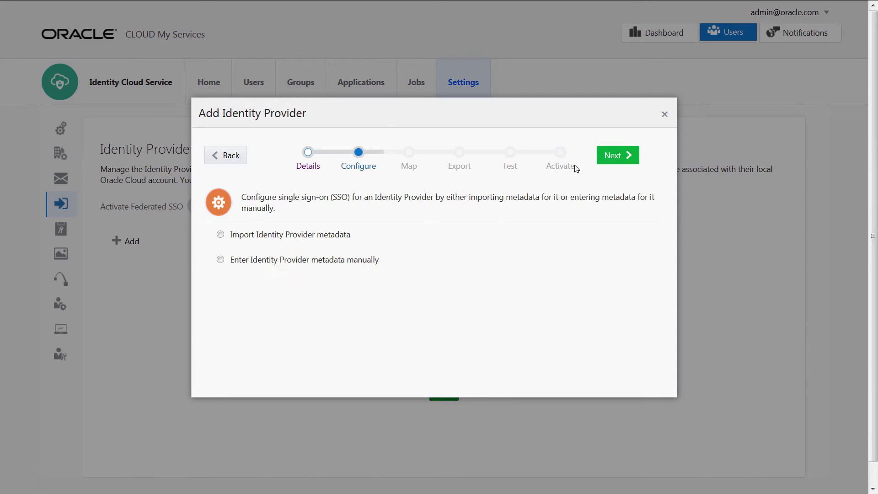
click(221, 235)
click(562, 264)
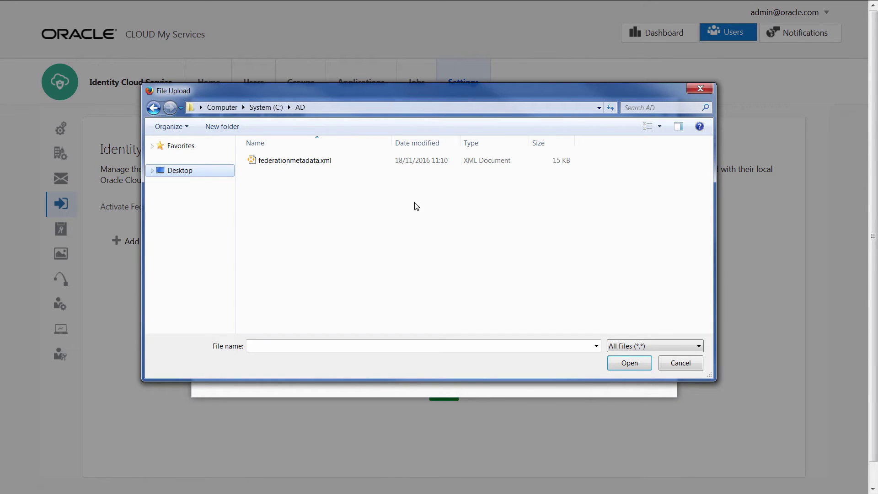
click(310, 161)
click(620, 364)
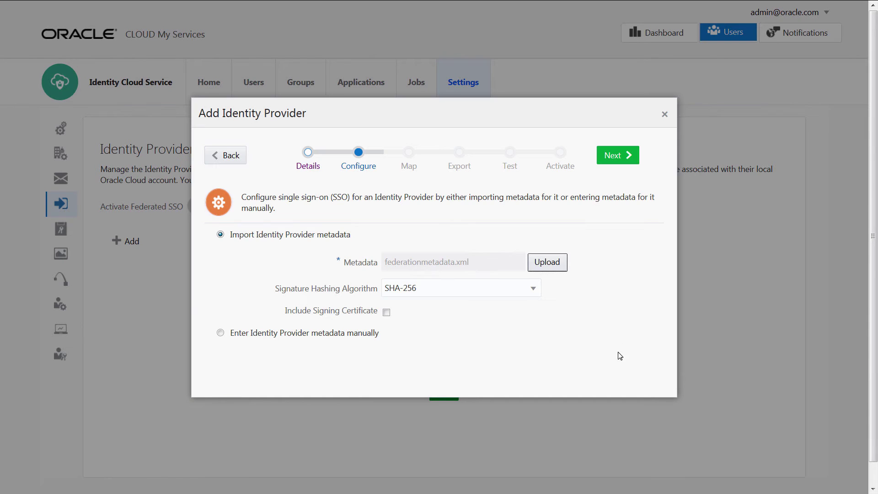
click(620, 160)
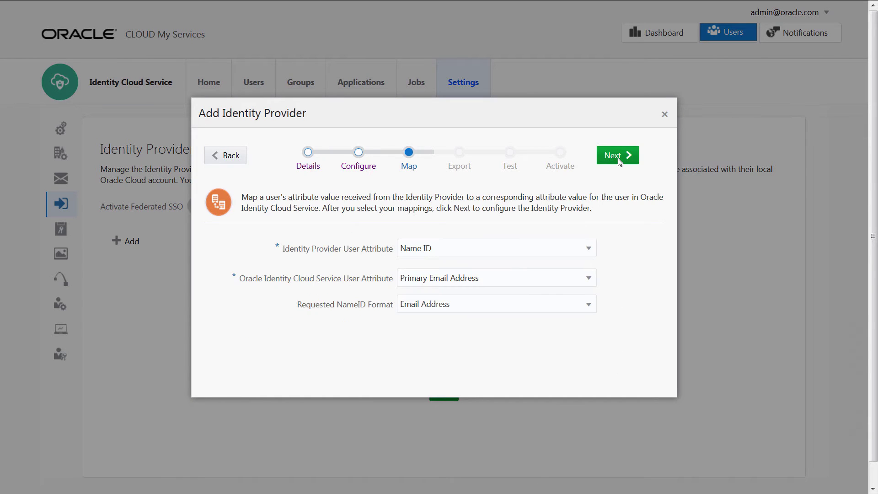
click(619, 160)
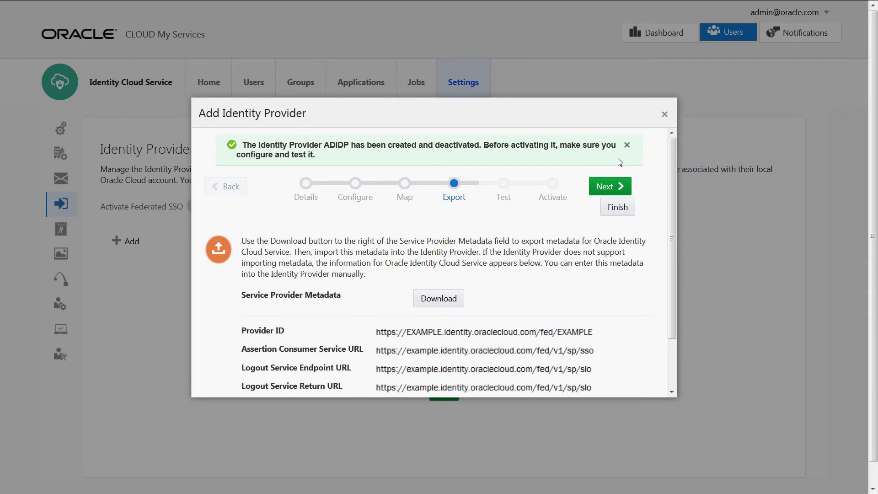
Save the service provider metadata as Metadata.xml in the AD folder and finish the wizard
click(457, 302)
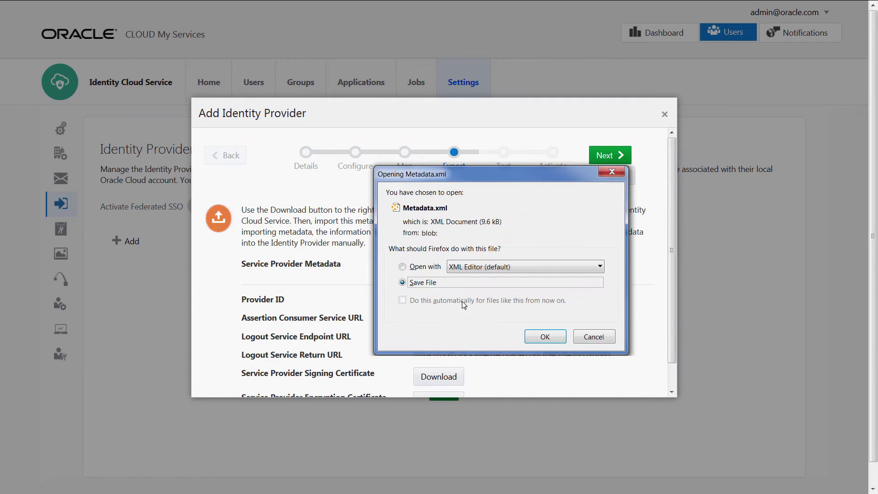
click(536, 339)
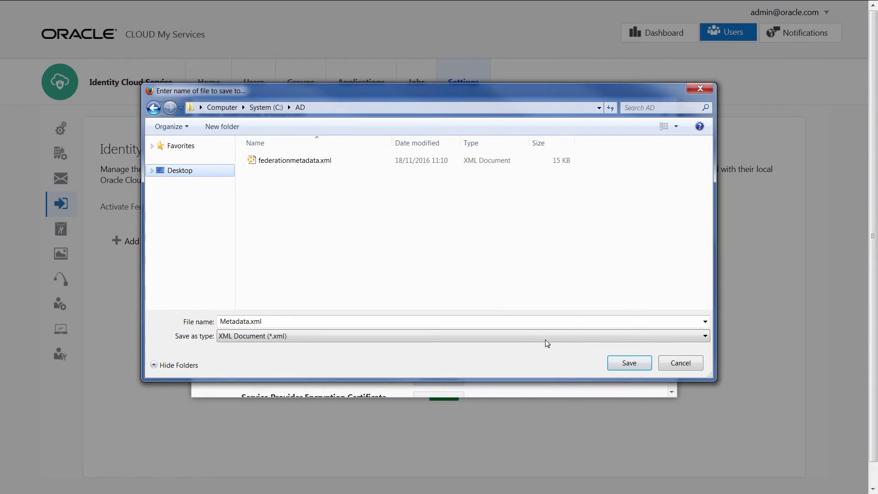
click(615, 364)
click(615, 179)
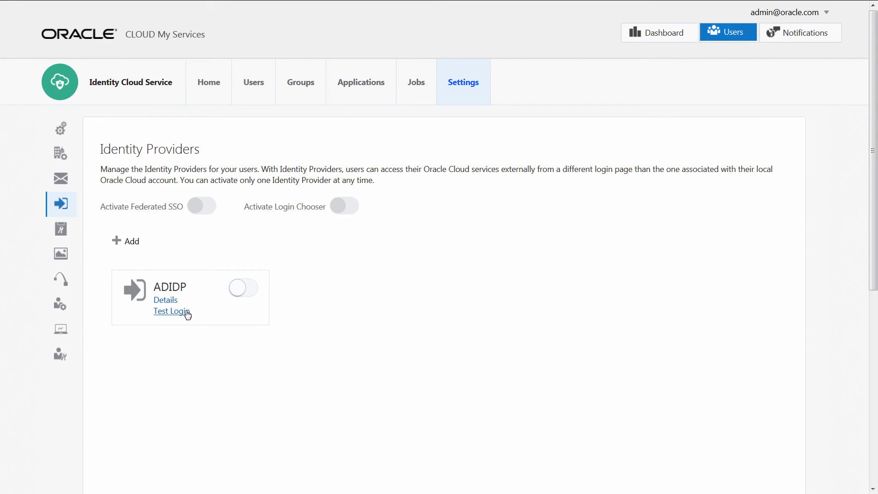
Test sign-in through ADIDP by entering the account password and submitting
click(172, 311)
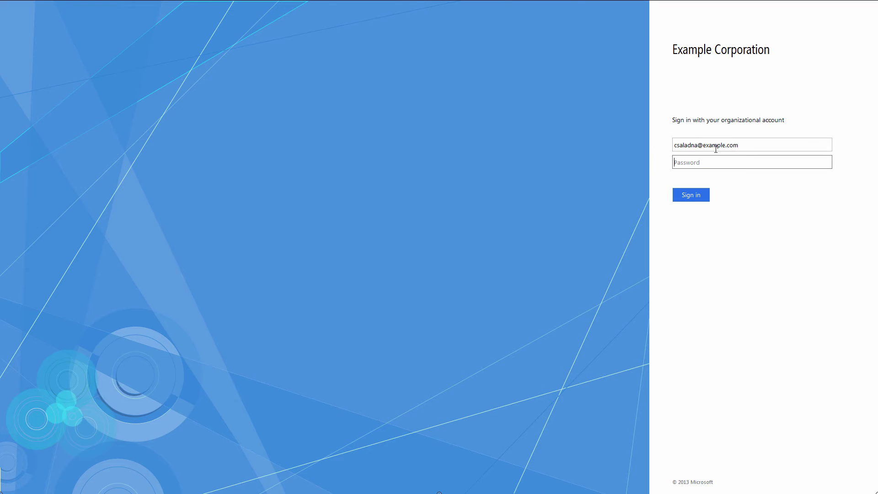
text(•••••••)
click(700, 196)
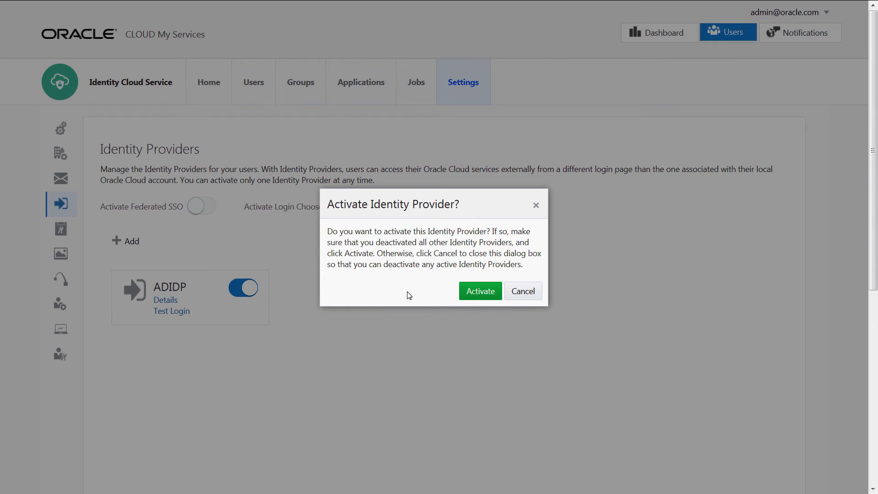
Activate ADIDP, then switch on Federated SSO and the Login Chooser
click(467, 296)
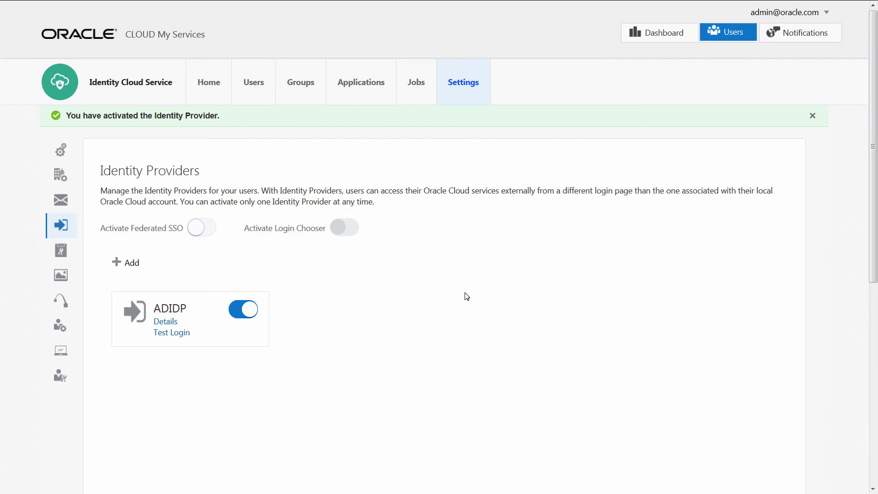
click(199, 208)
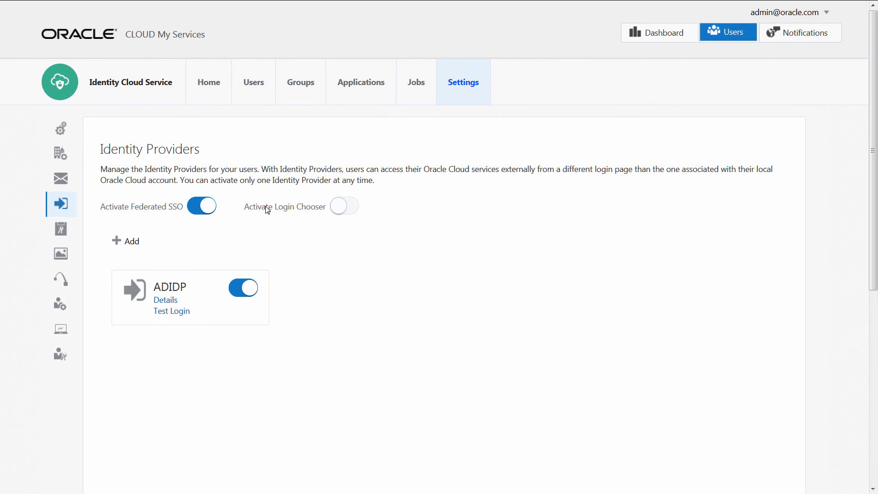
click(336, 208)
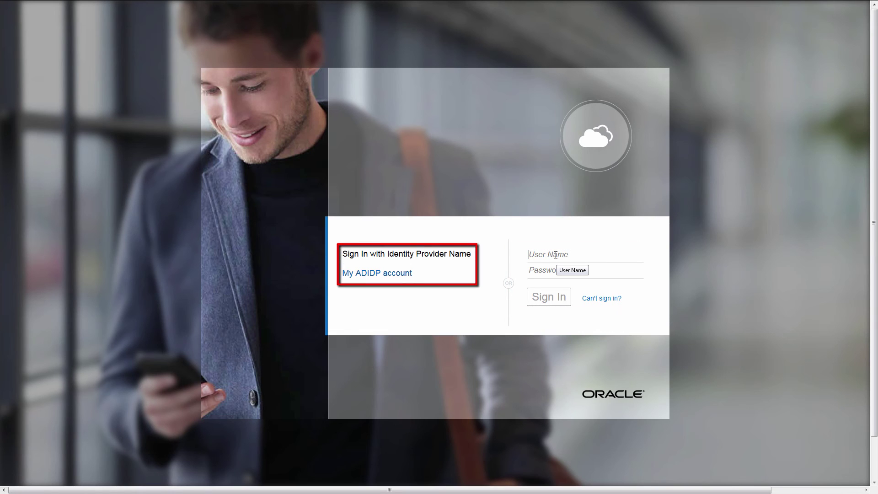
Choose 'My ADIDP account' on the sign-in page and sign in on the ADFS page
click(395, 275)
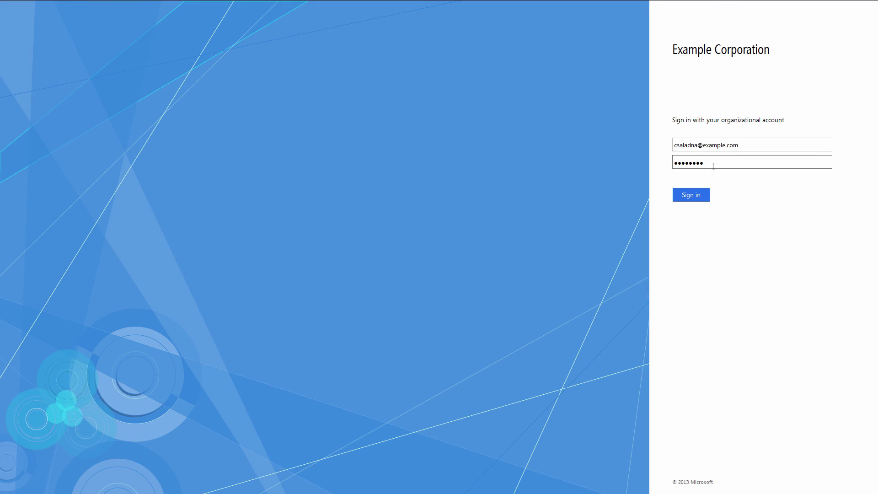
click(706, 192)
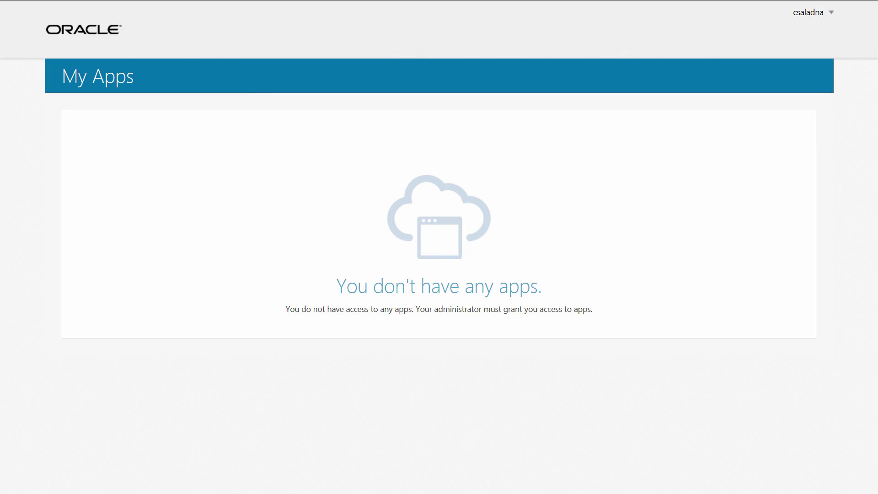